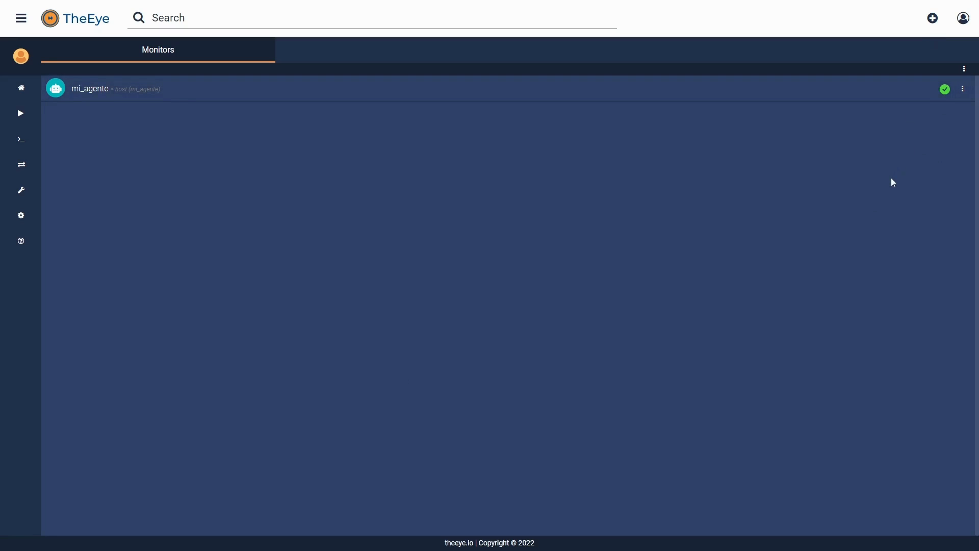
Step: Start a new task by importing it from the file Ejemplo_tarea_hola_mundo.json
left_click(933, 25)
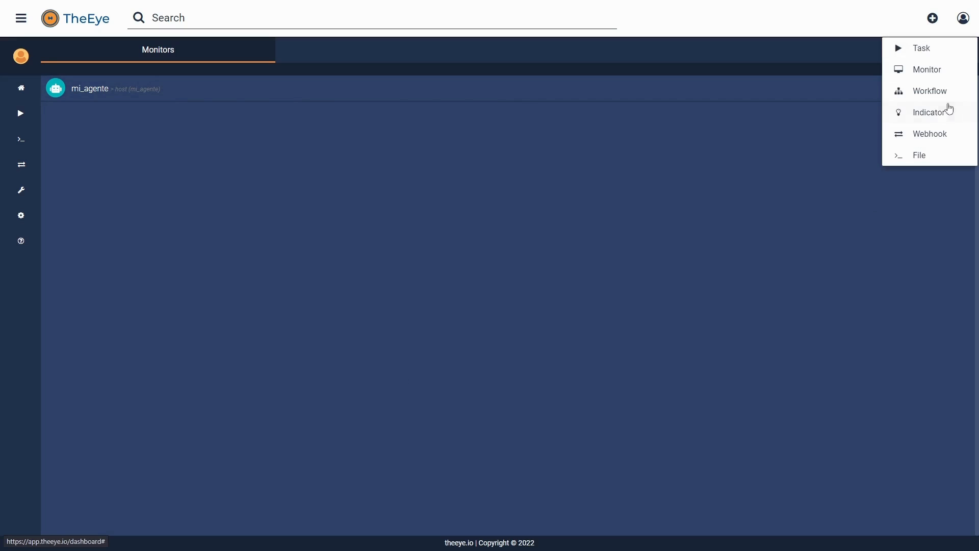
left_click(946, 56)
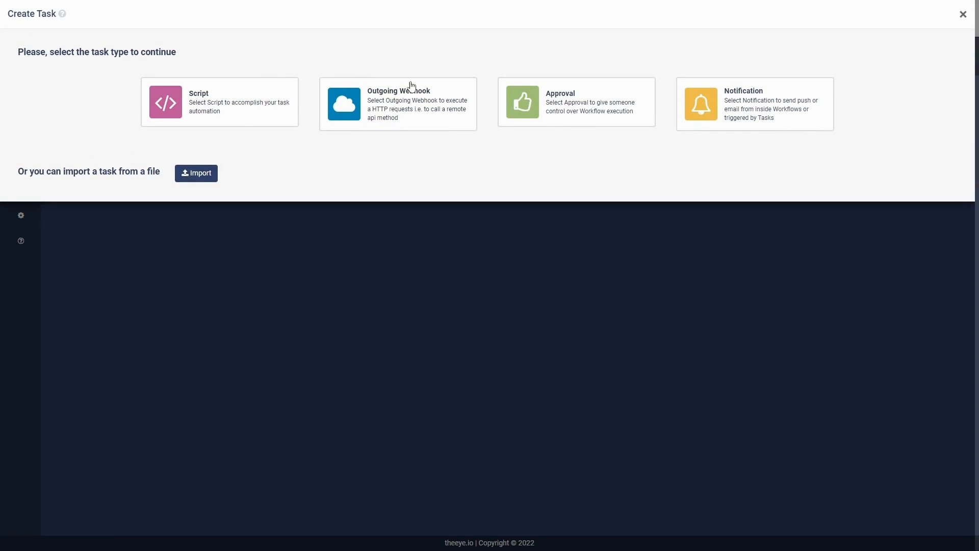
left_click(209, 178)
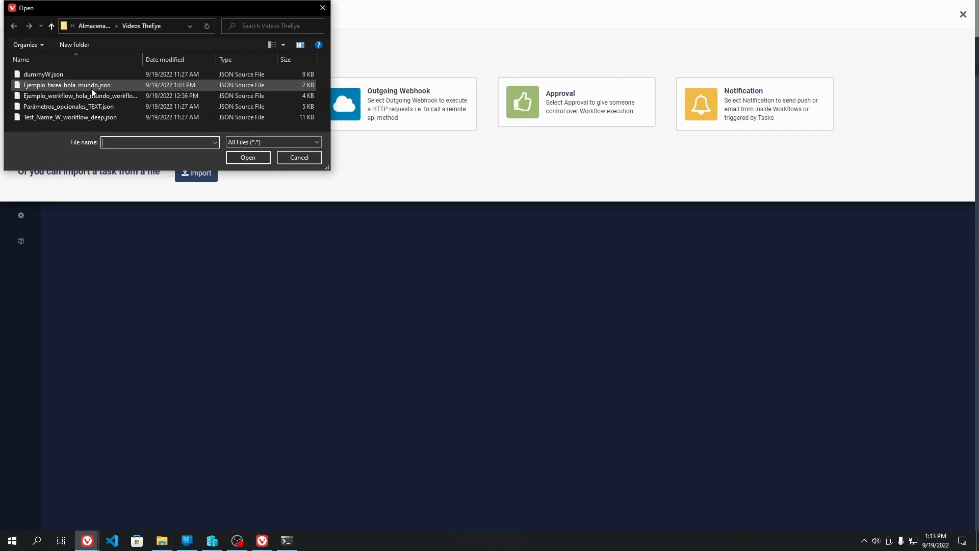
left_click(92, 87)
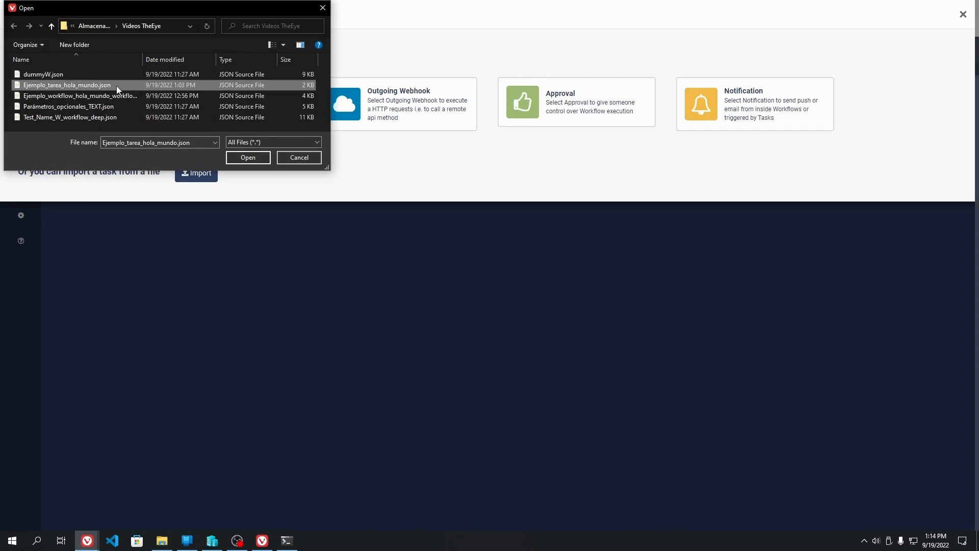
double_click(116, 86)
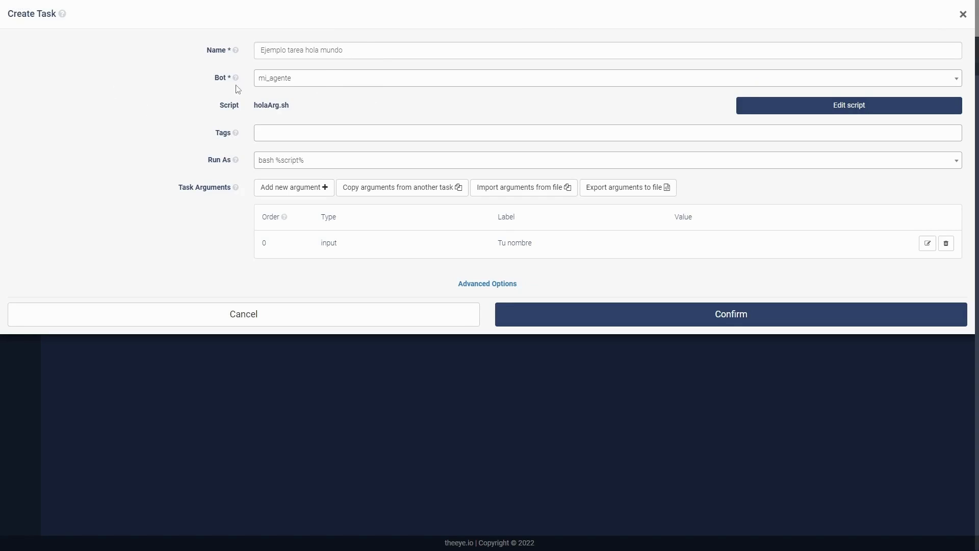
Step: Review the imported task's bot, script holaArg.sh and Run As setting, and confirm the task's creation
left_click(301, 88)
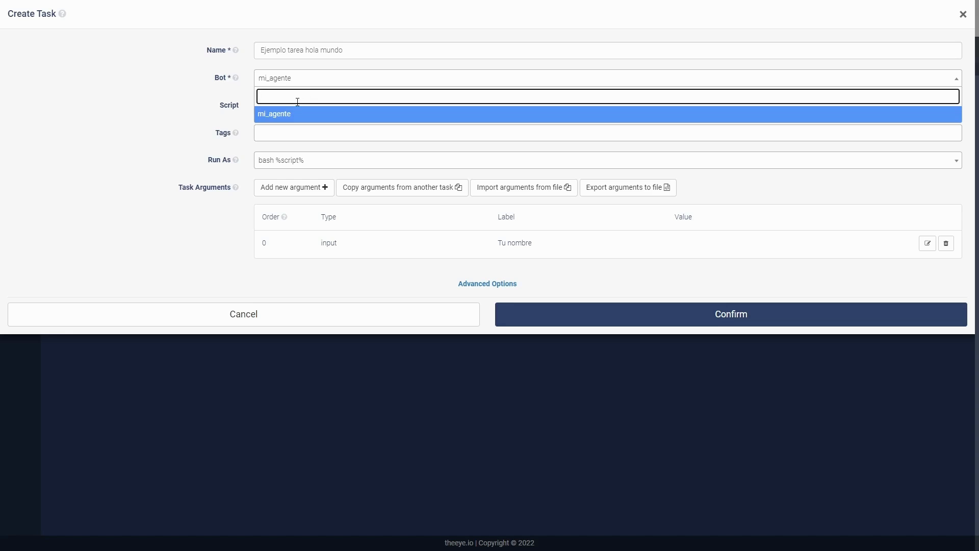
left_click(318, 80)
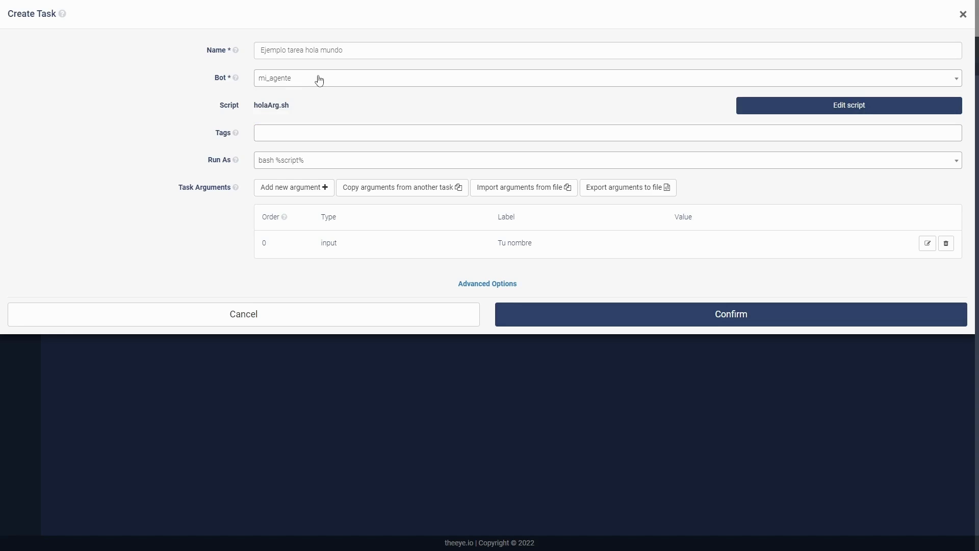
left_click(741, 114)
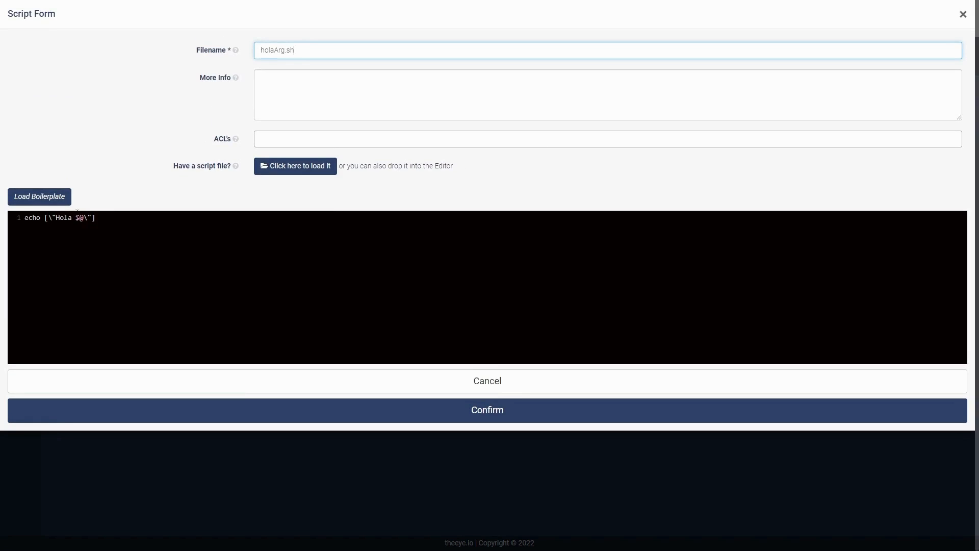
left_click(529, 416)
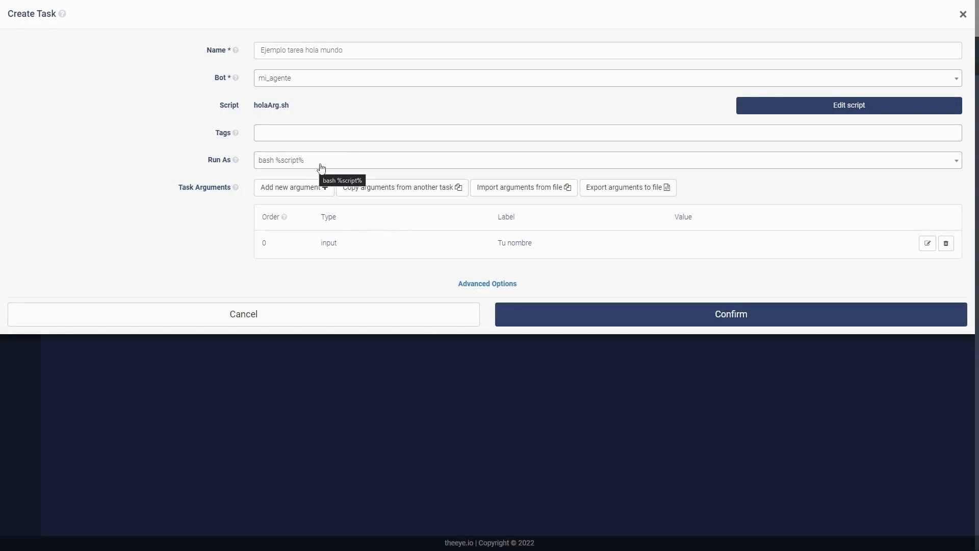
left_click(345, 161)
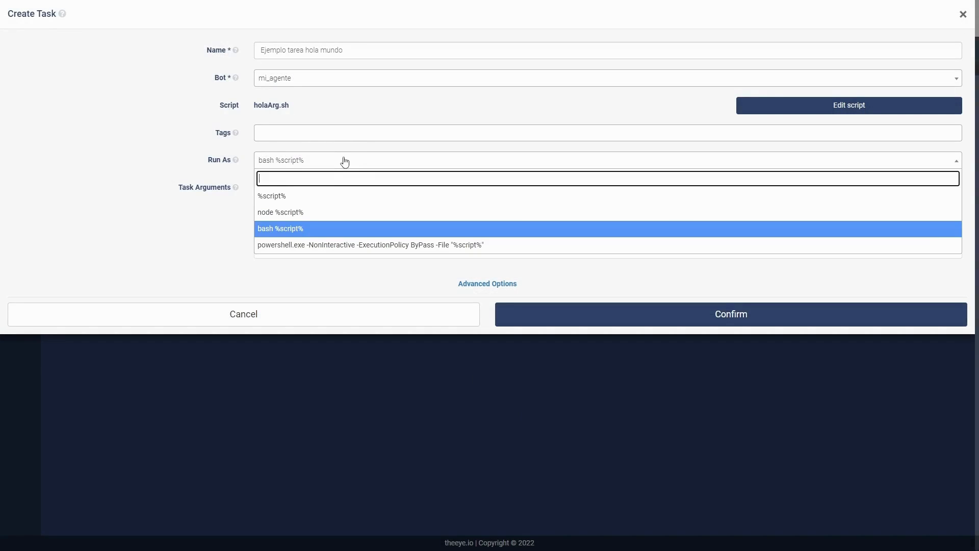
left_click(344, 161)
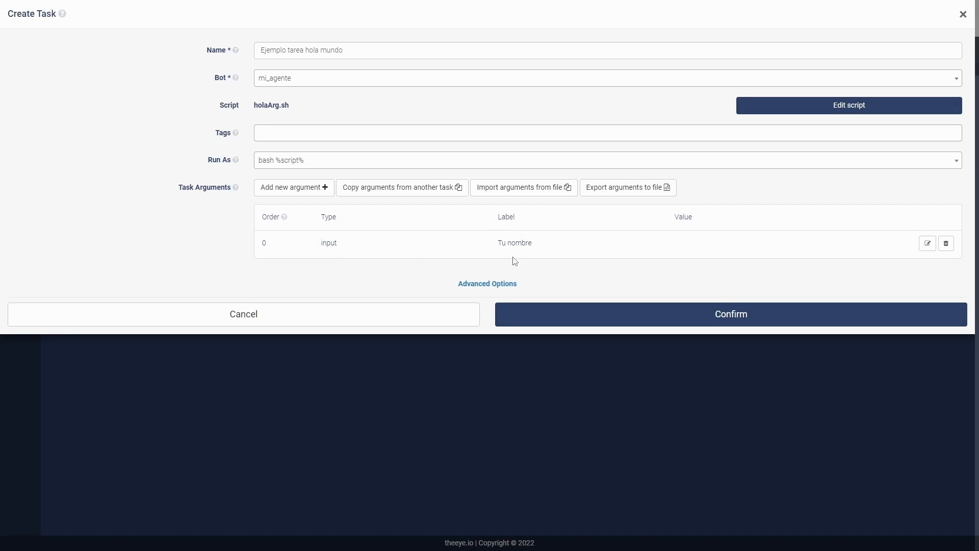
left_click(606, 308)
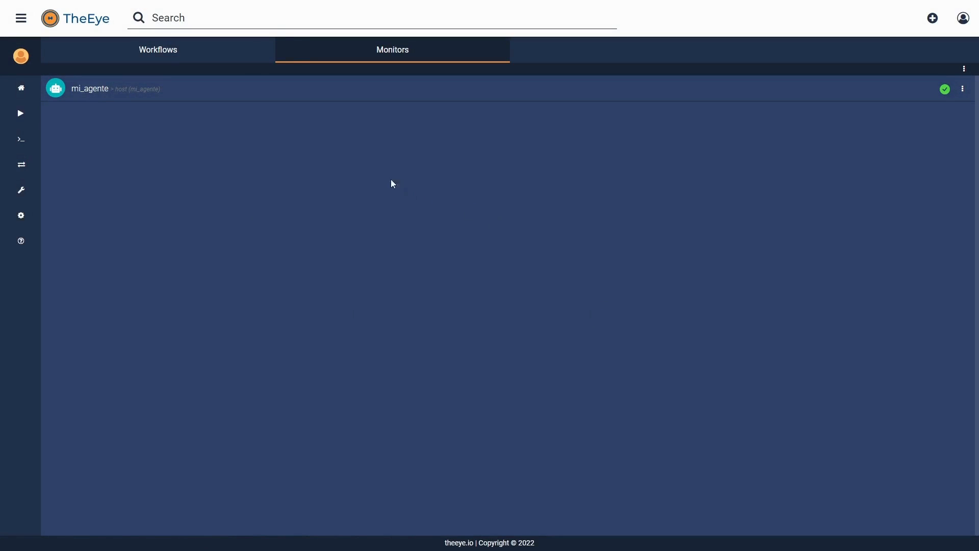
Step: Run the task Ejemplo tarea hola mundo with a first name as the Tu nombre argument and confirm the execution
left_click(235, 46)
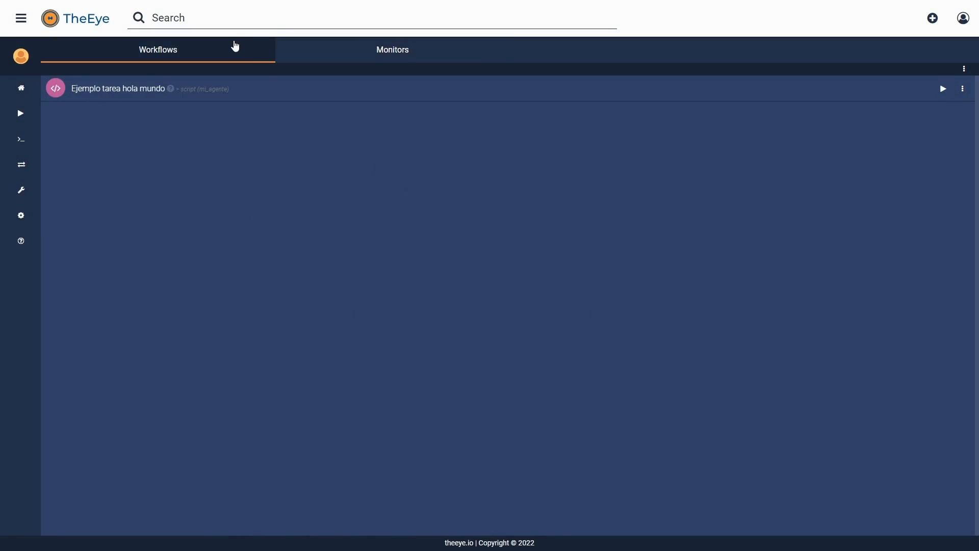
left_click(945, 89)
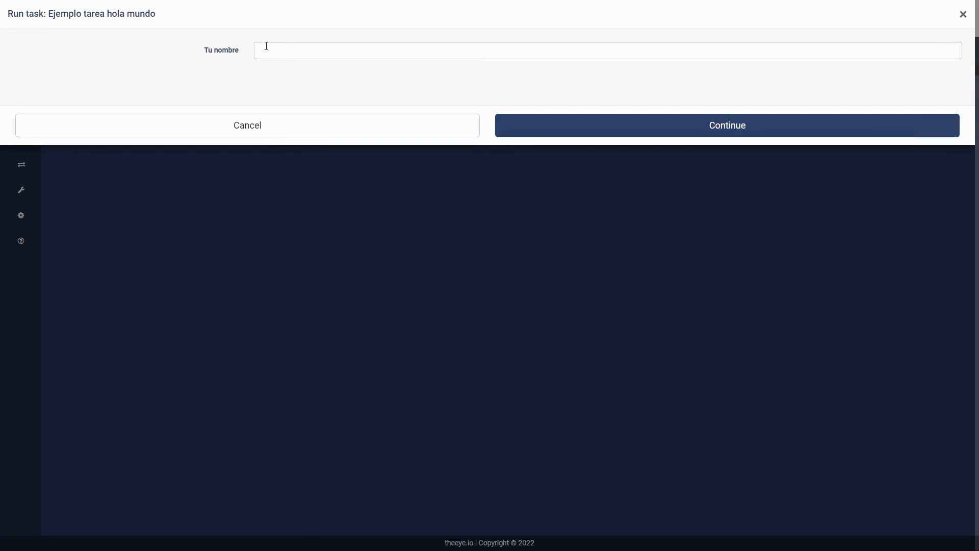
left_click(267, 48)
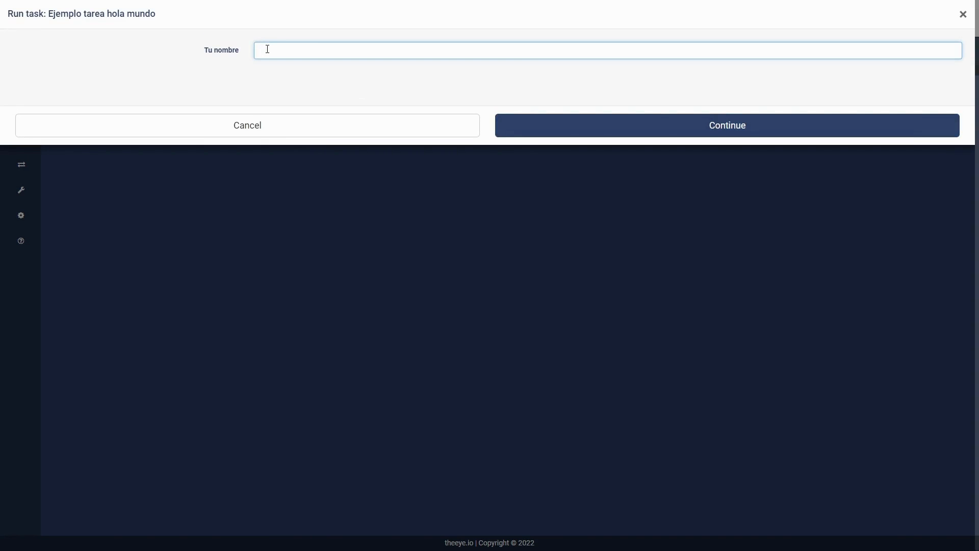
type("Juan")
left_click(595, 129)
left_click(587, 158)
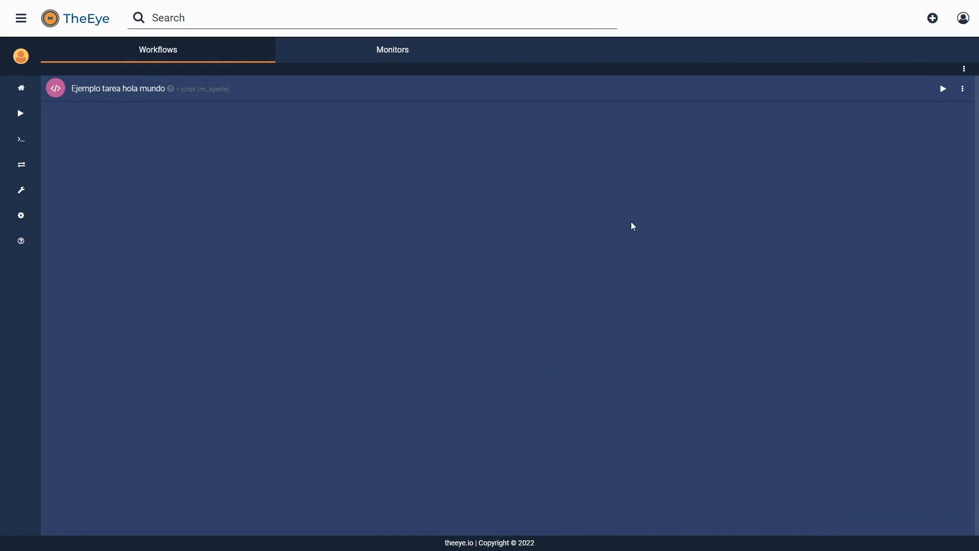
Step: Open the task's execution history and examine the input and output of its first run
left_click(801, 98)
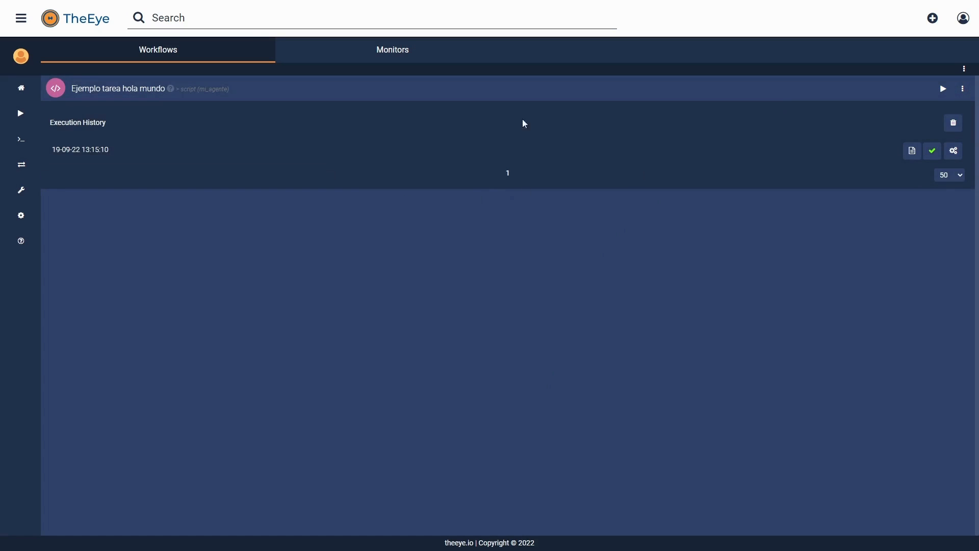
left_click(916, 155)
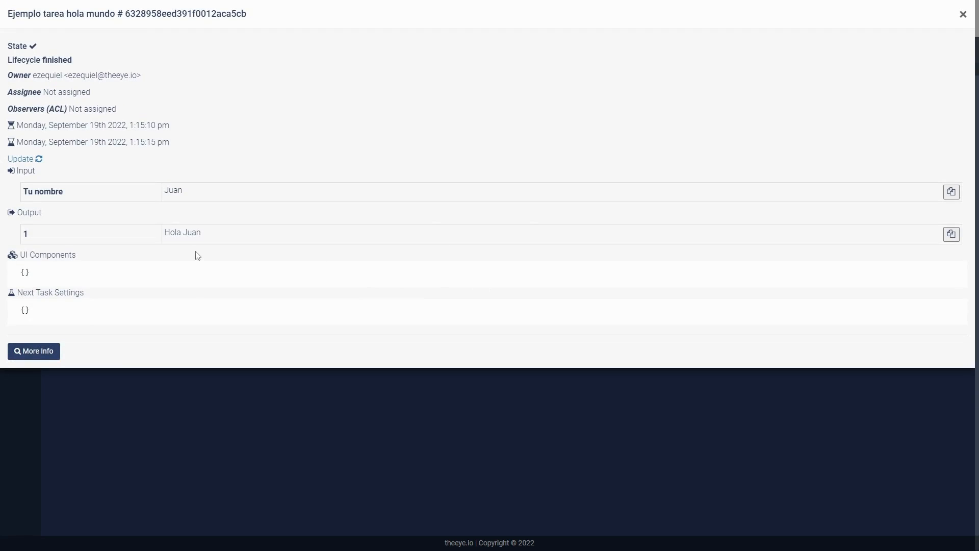
triple_click(172, 230)
left_click(196, 239)
triple_click(183, 236)
left_click(201, 236)
left_click(963, 20)
Step: Run the hello-world task again with a different first name for Tu nombre and confirm it
left_click(942, 88)
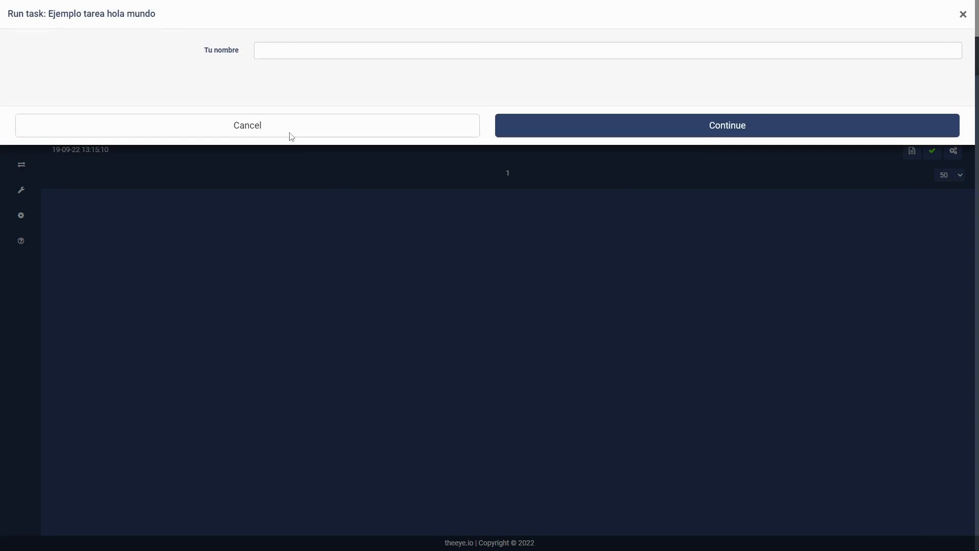
left_click(294, 54)
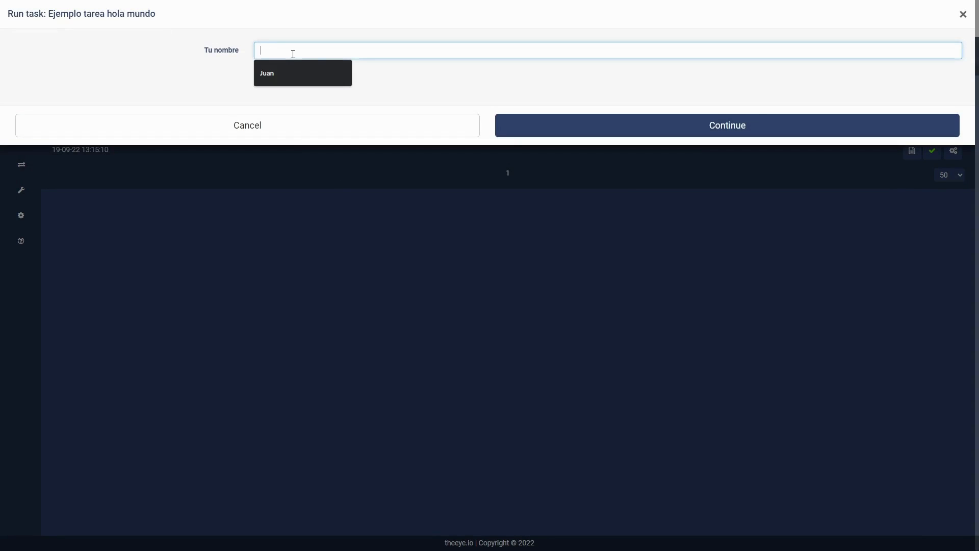
type("Jorge")
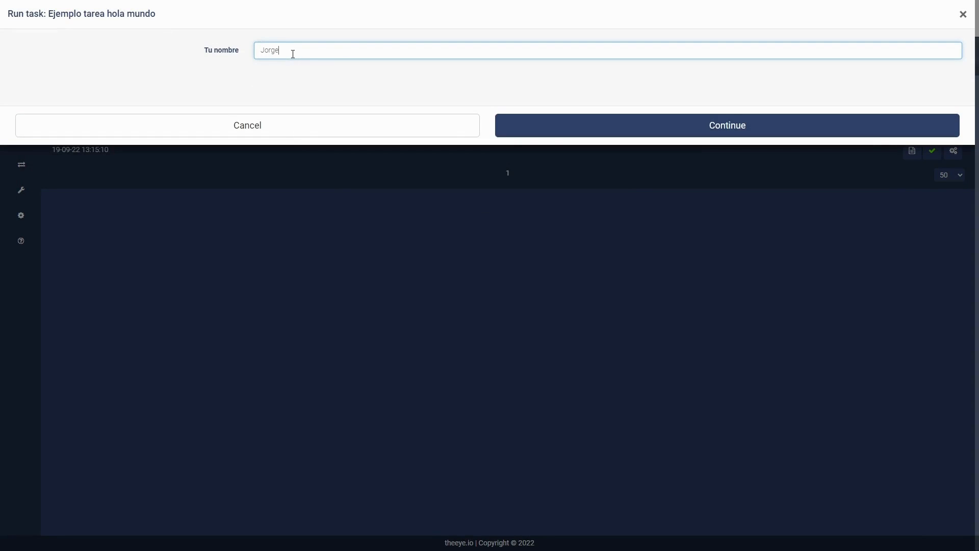
left_click(574, 124)
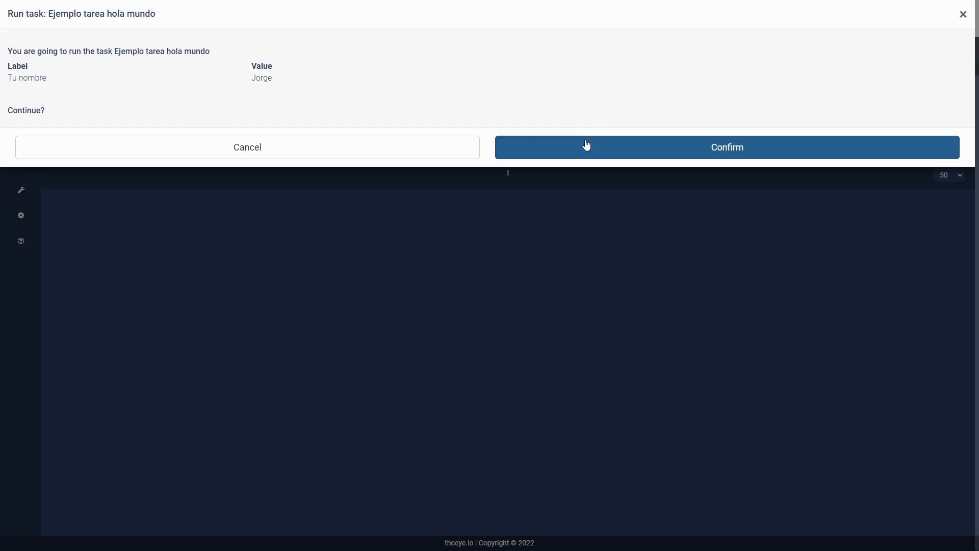
left_click(587, 145)
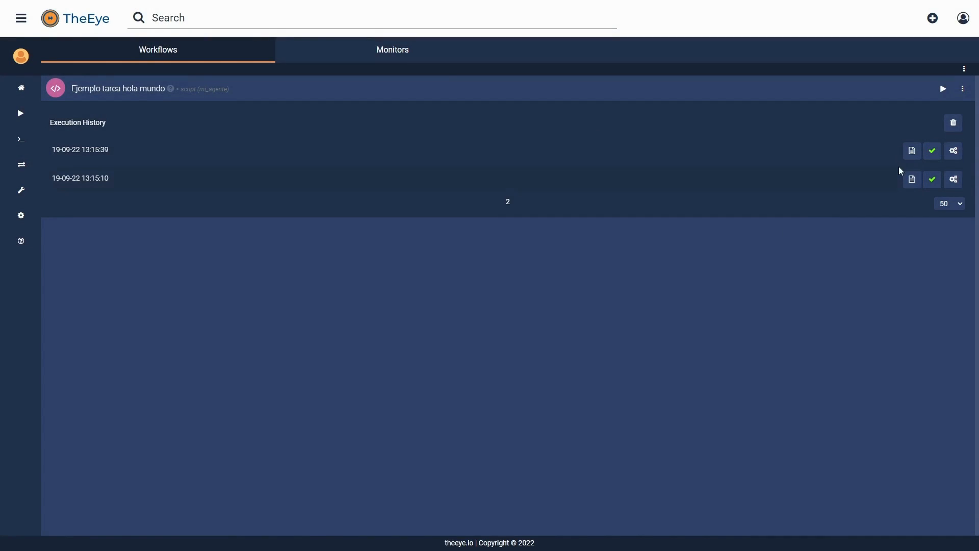
Step: Examine the input and output of the most recent execution, and collapse the task's history
left_click(907, 155)
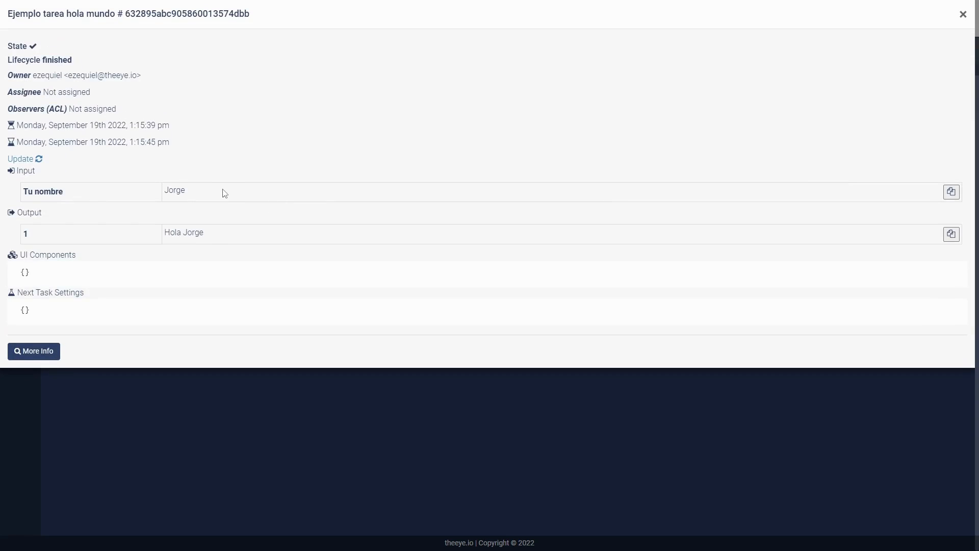
double_click(193, 240)
left_click(411, 212)
left_click(963, 14)
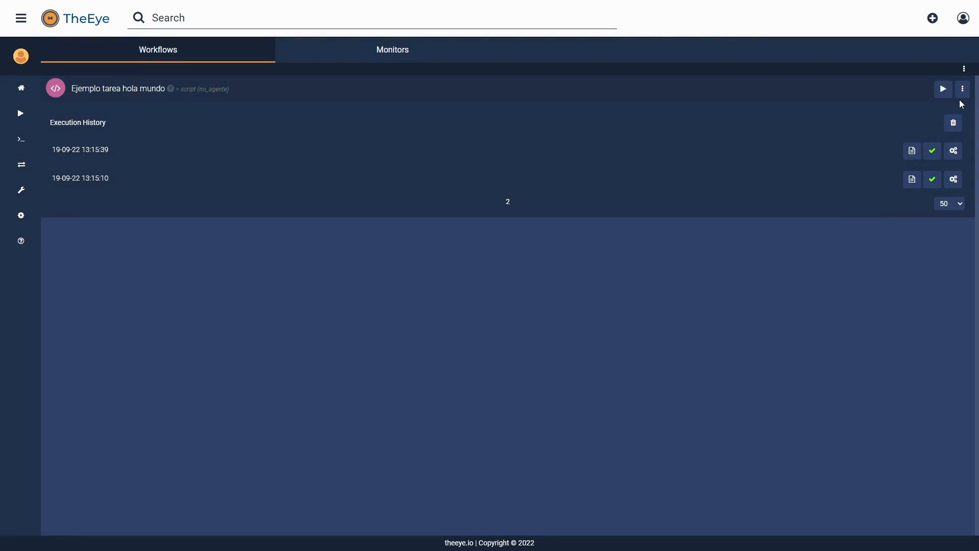
left_click(506, 85)
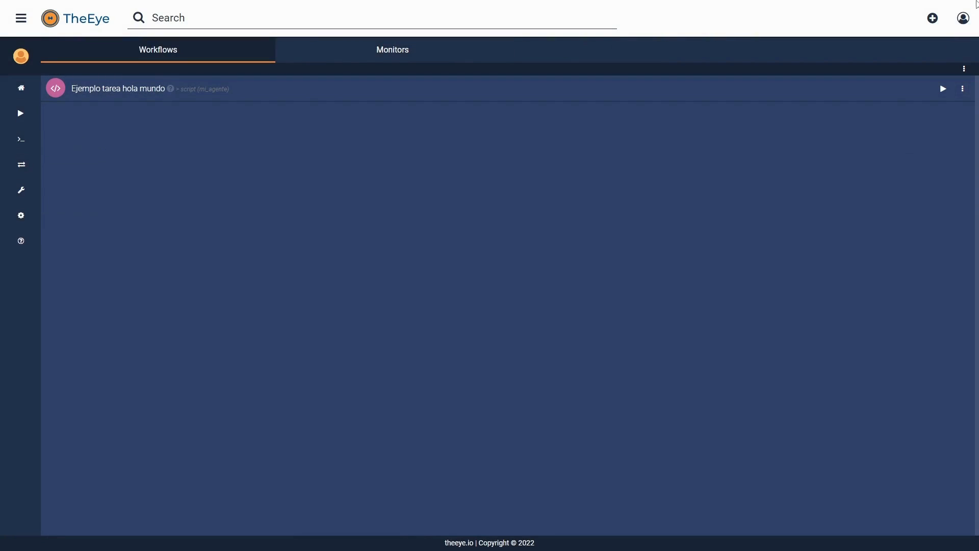
Step: Start creating a new workflow from scratch
left_click(932, 19)
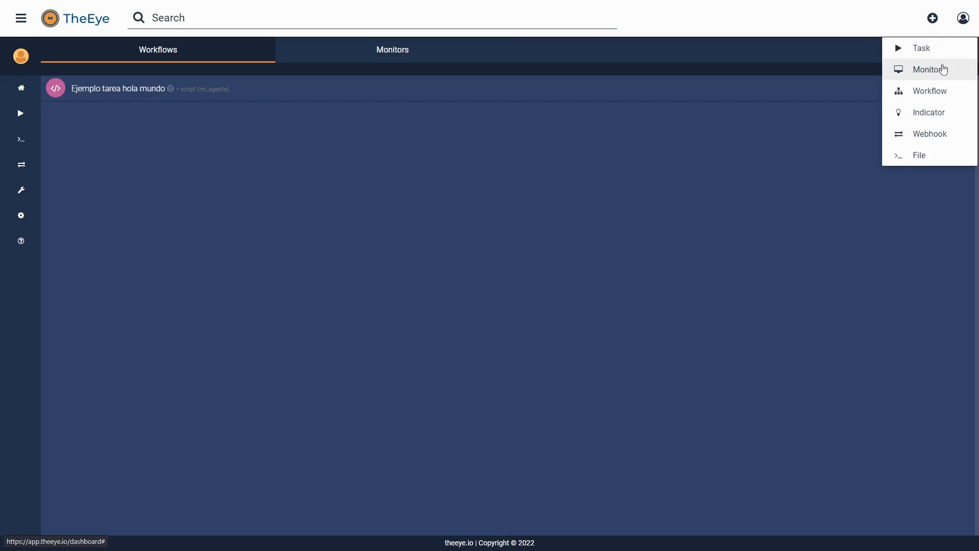
left_click(934, 100)
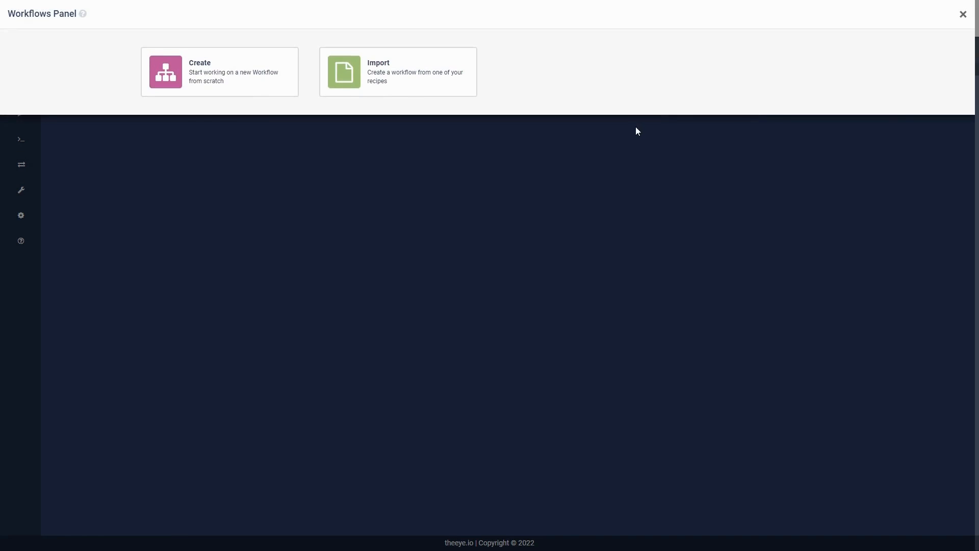
left_click(206, 70)
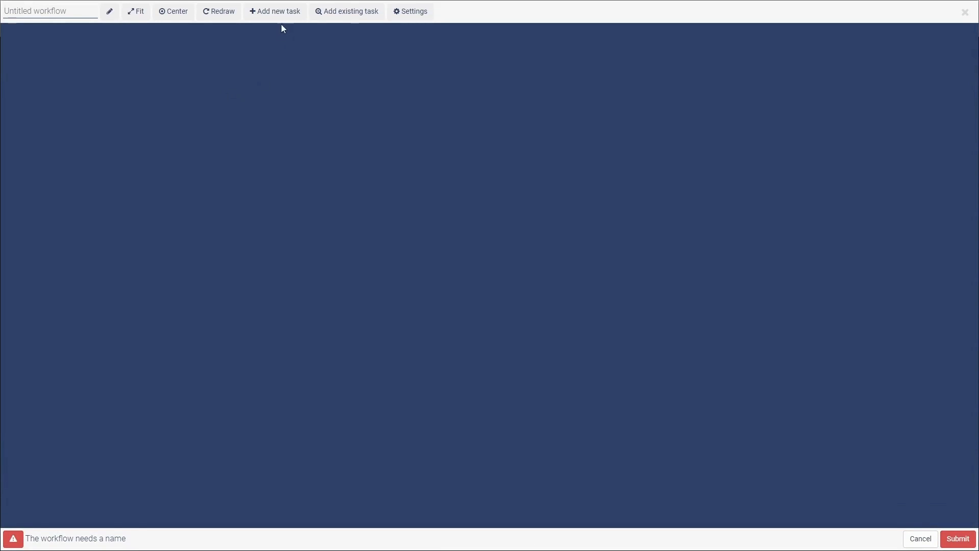
Step: Add the existing task Ejemplo tarea hola mundo to the workflow and make a copy of it there
left_click(345, 13)
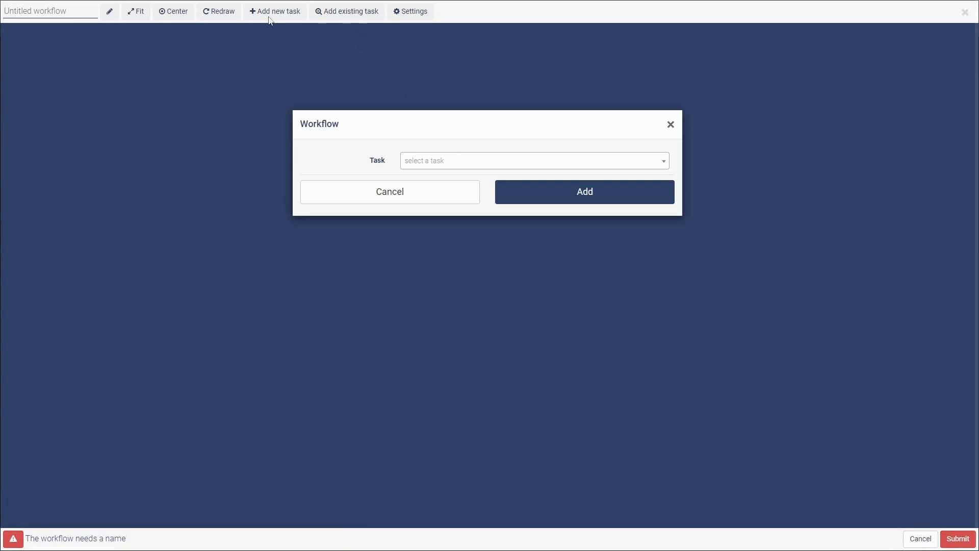
left_click(483, 161)
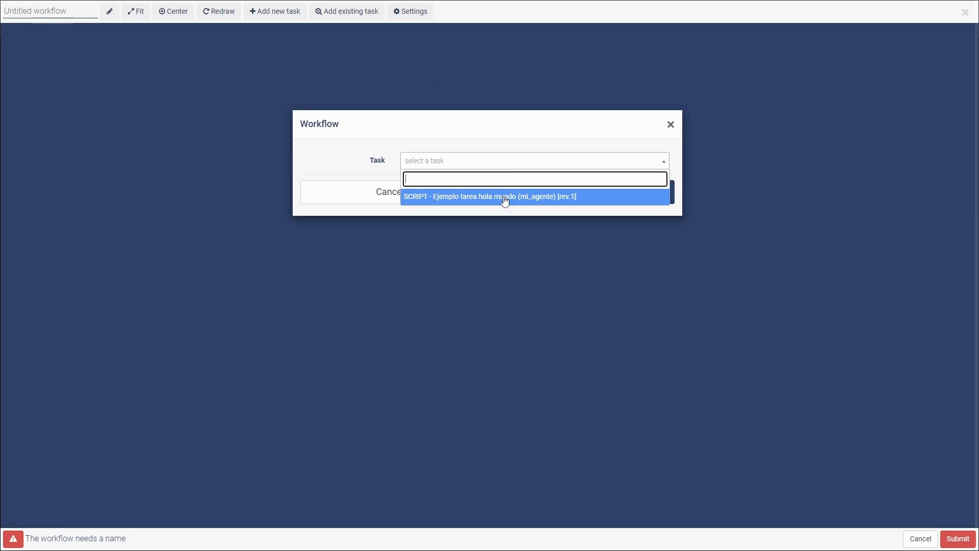
left_click(485, 199)
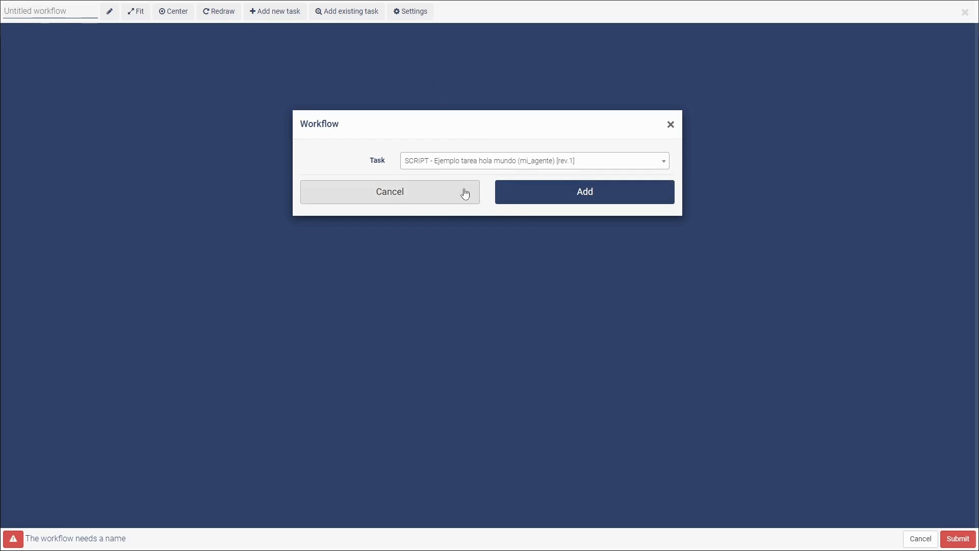
left_click(594, 192)
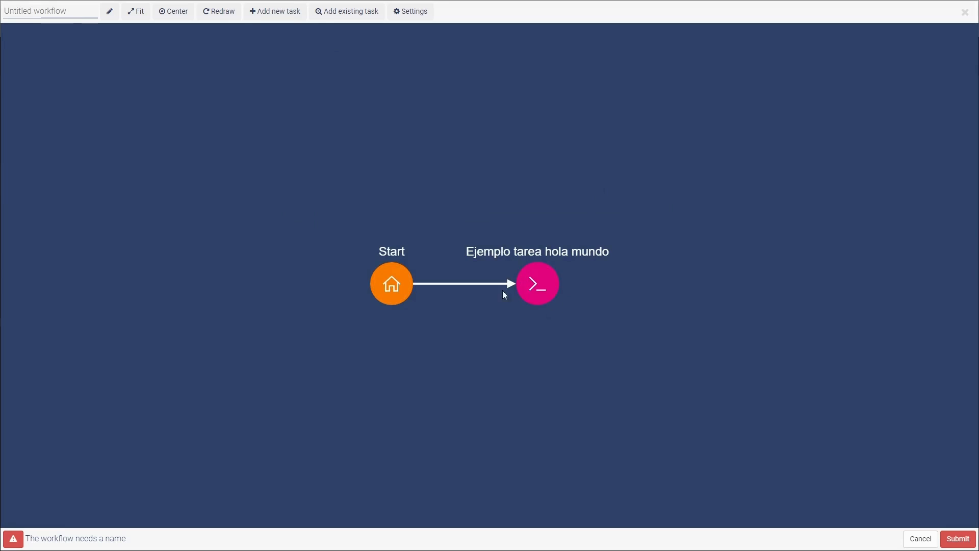
left_click(537, 286)
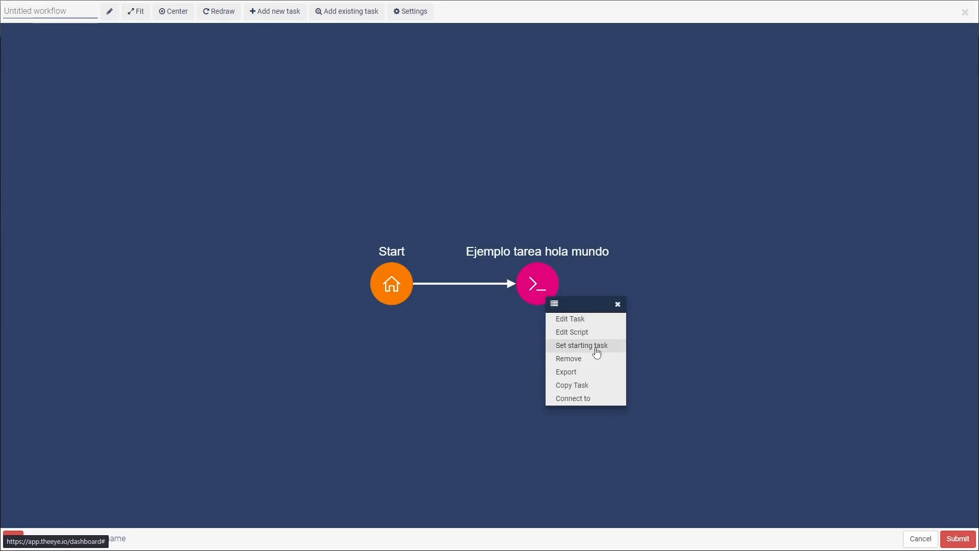
left_click(599, 385)
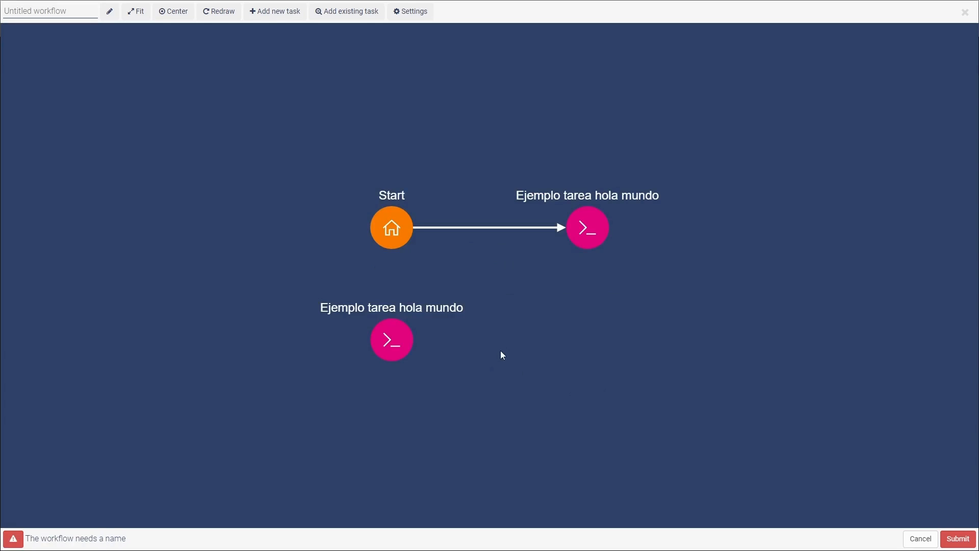
Step: Rename the unconnected copy of the task as Ejemplo tarea hola mundo (copia) and confirm the edit
left_click(379, 344)
left_click(421, 376)
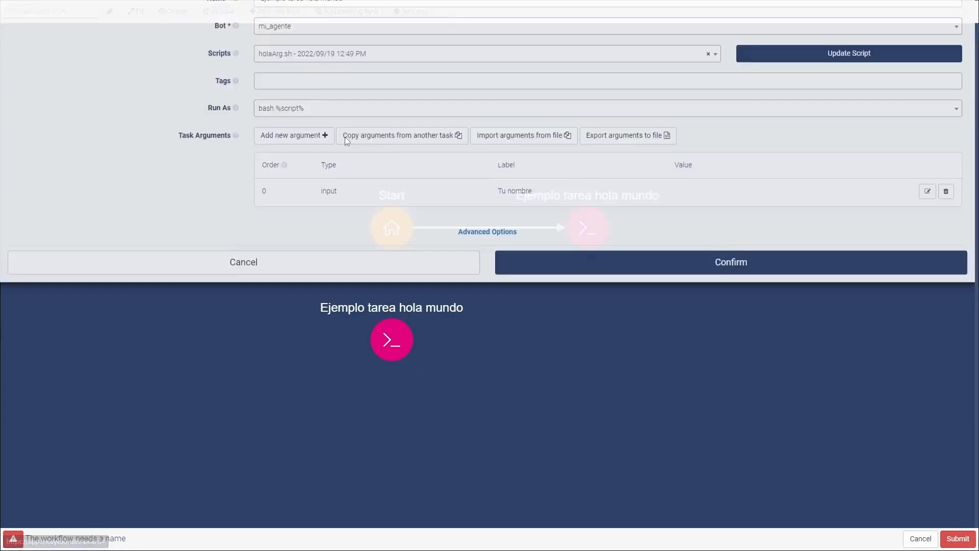
left_click(365, 49)
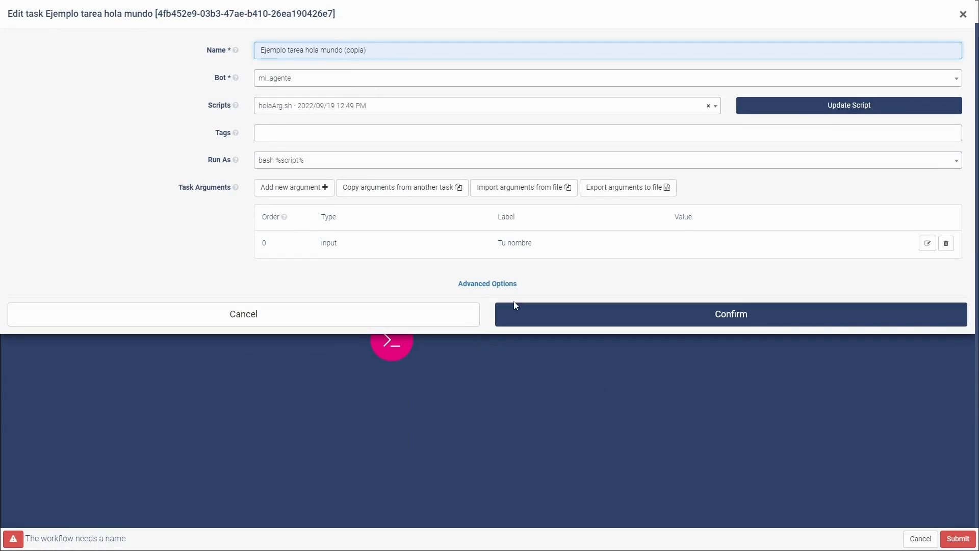
left_click(530, 316)
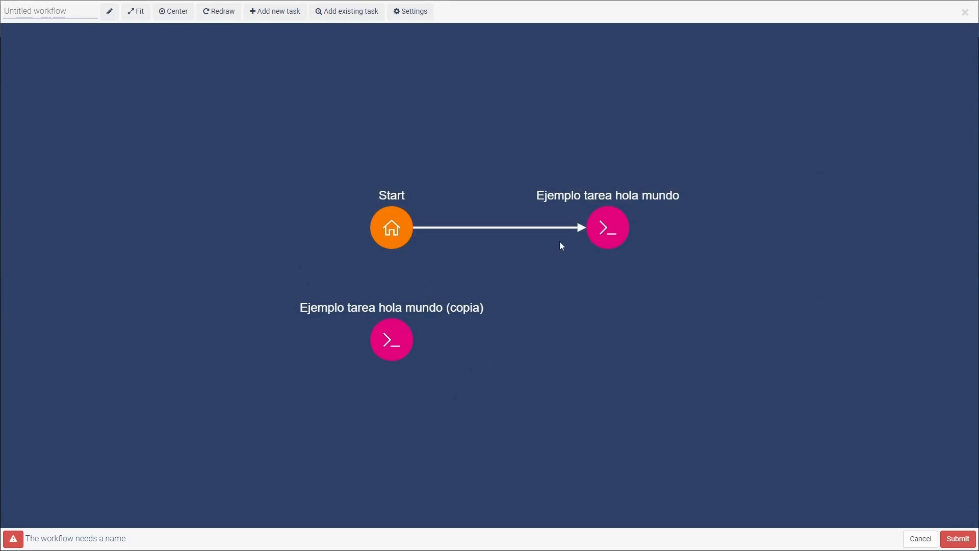
Step: Connect Ejemplo tarea hola mundo to its copy using the event name success
left_click(626, 228)
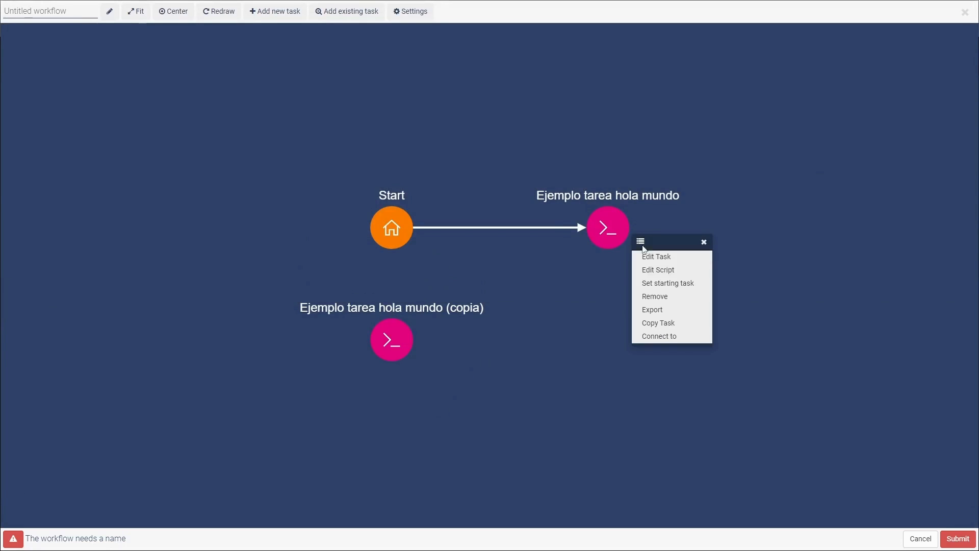
left_click(666, 337)
left_click(381, 344)
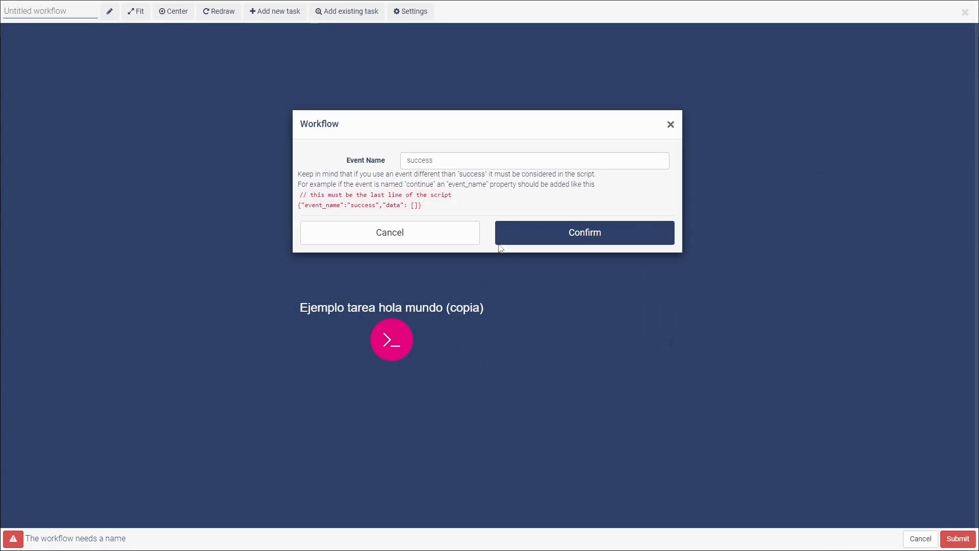
double_click(416, 161)
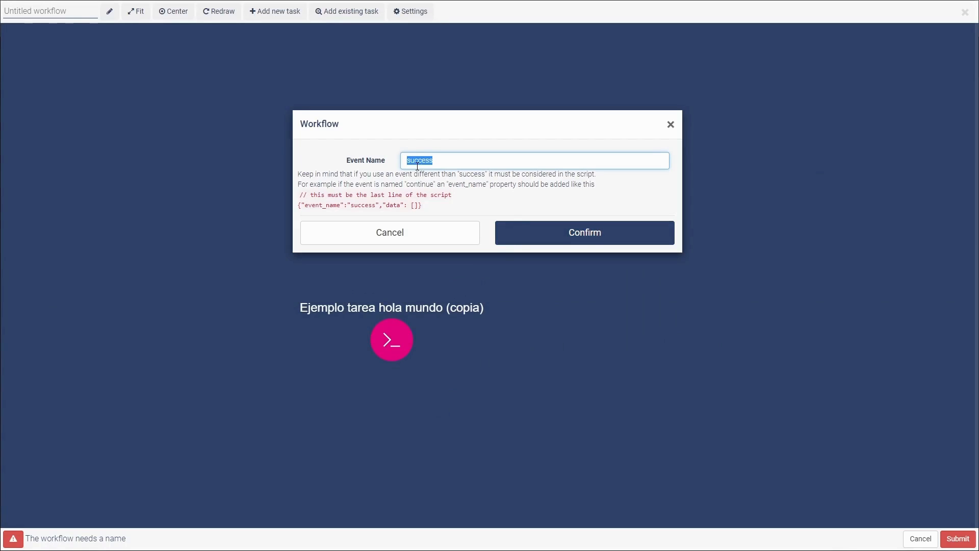
left_click(444, 161)
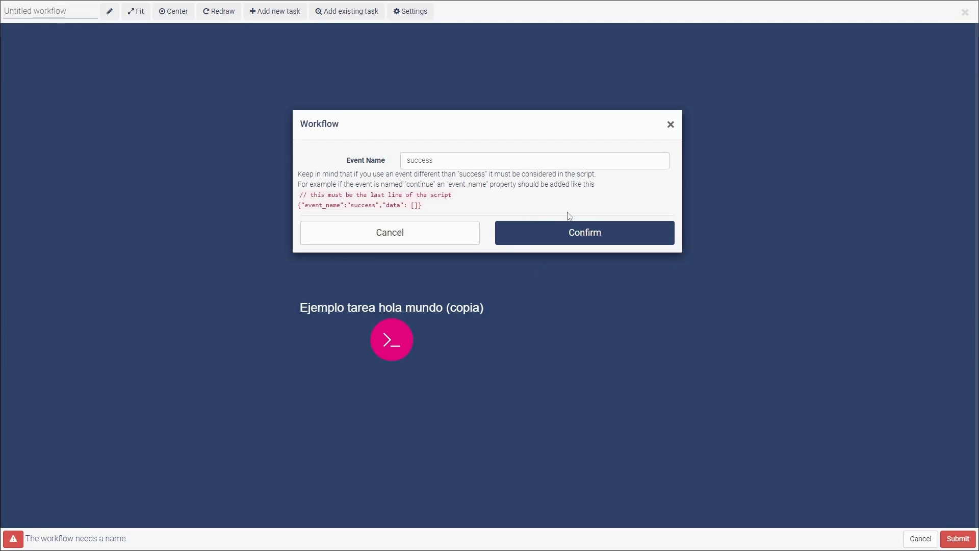
left_click(564, 240)
Step: Name the workflow Workflow tutorial and submit it
left_click(42, 12)
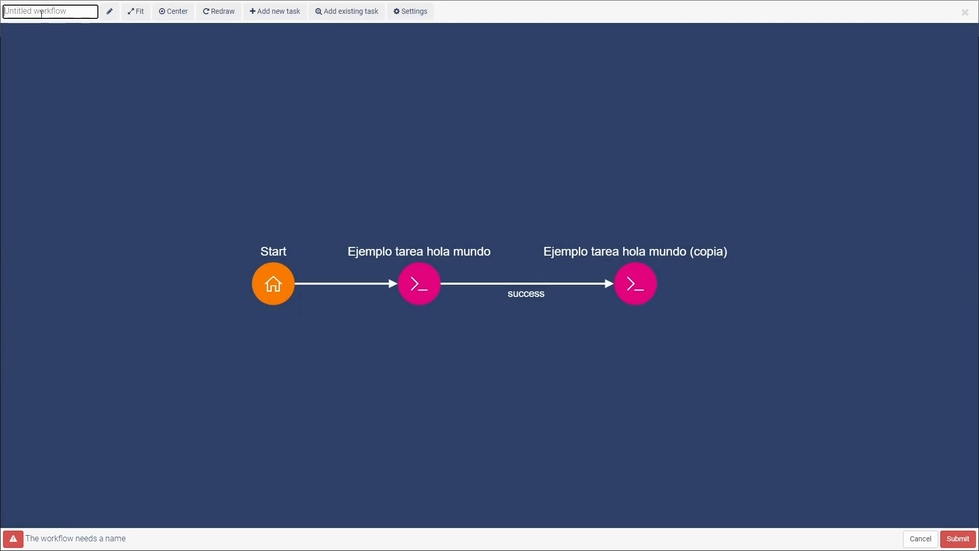
type("Workflow #")
type("utorial")
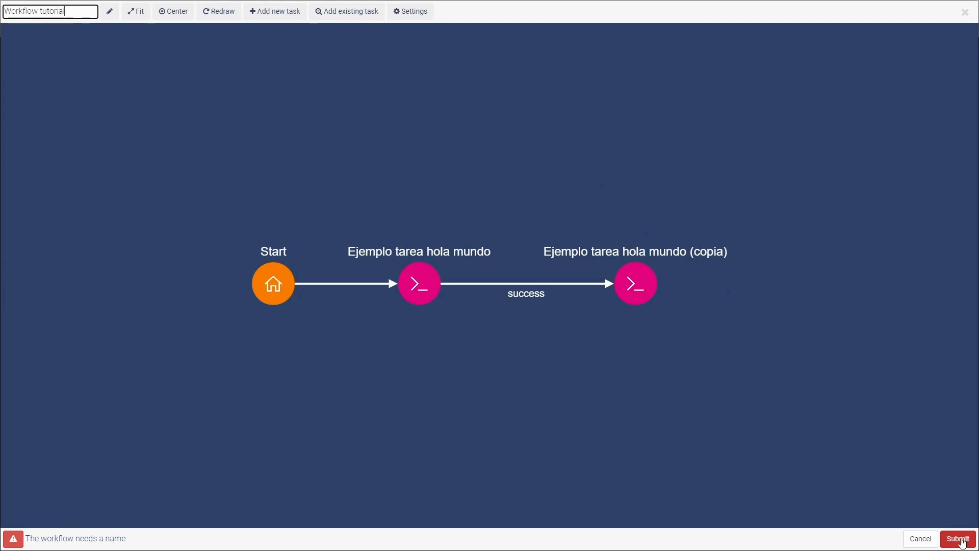
left_click(958, 539)
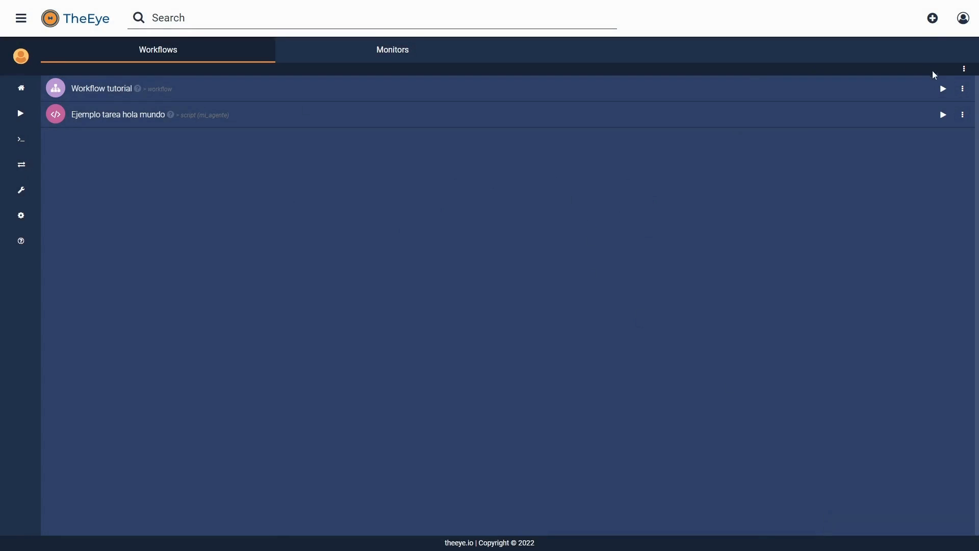
Step: Run Workflow tutorial with a first name entered for Tu nombre, and confirm the execution
left_click(951, 90)
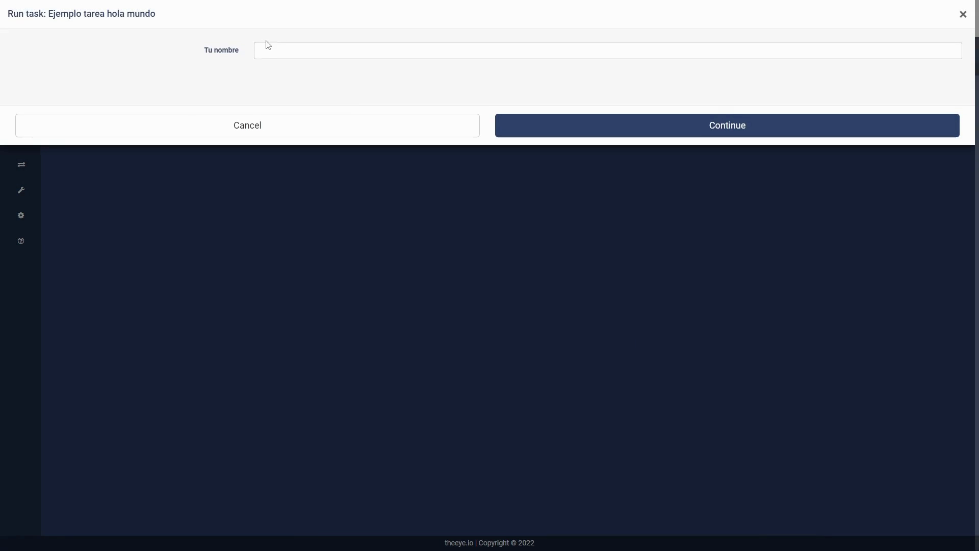
left_click(280, 49)
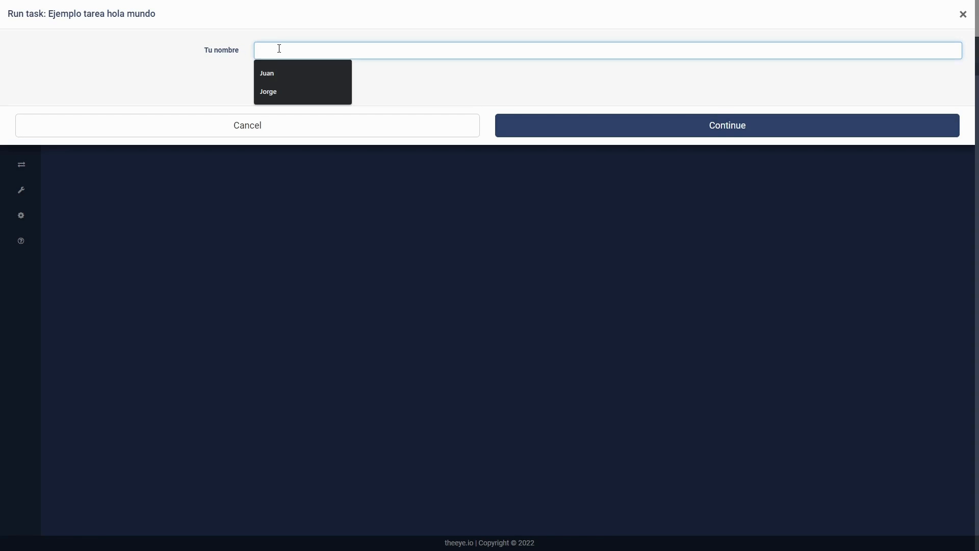
type("Carlos")
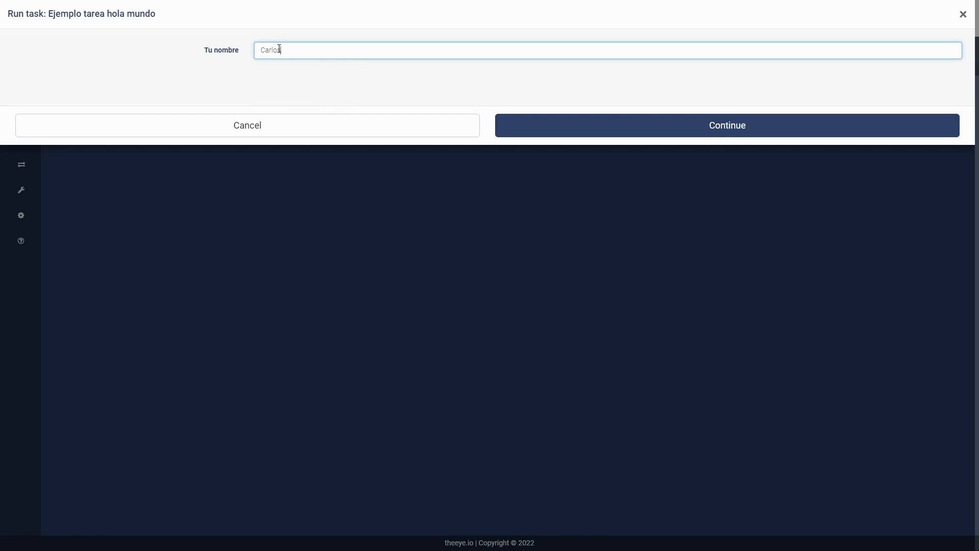
left_click(568, 118)
left_click(620, 153)
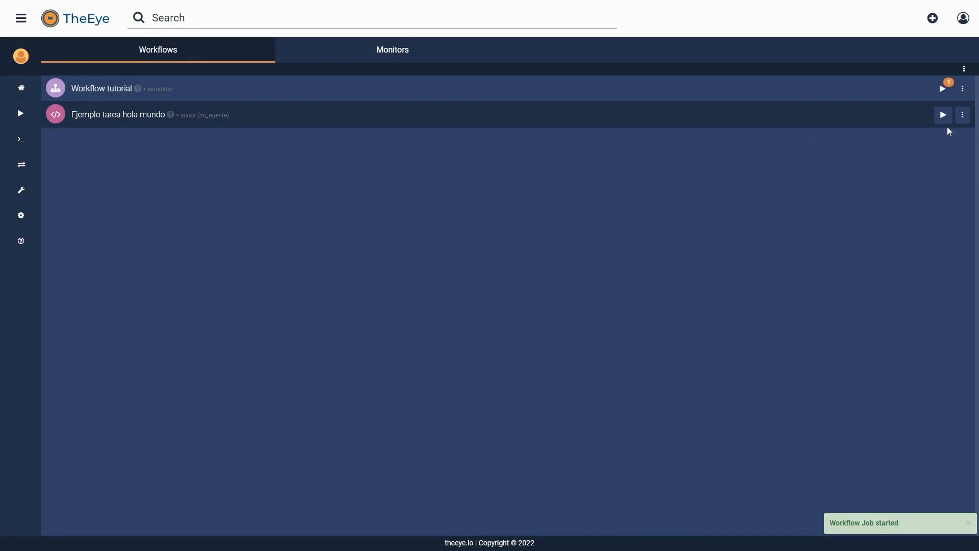
Step: Examine the input and output of the Ejemplo tarea hola mundo job in Workflow tutorial's latest execution, and close its details
left_click(569, 89)
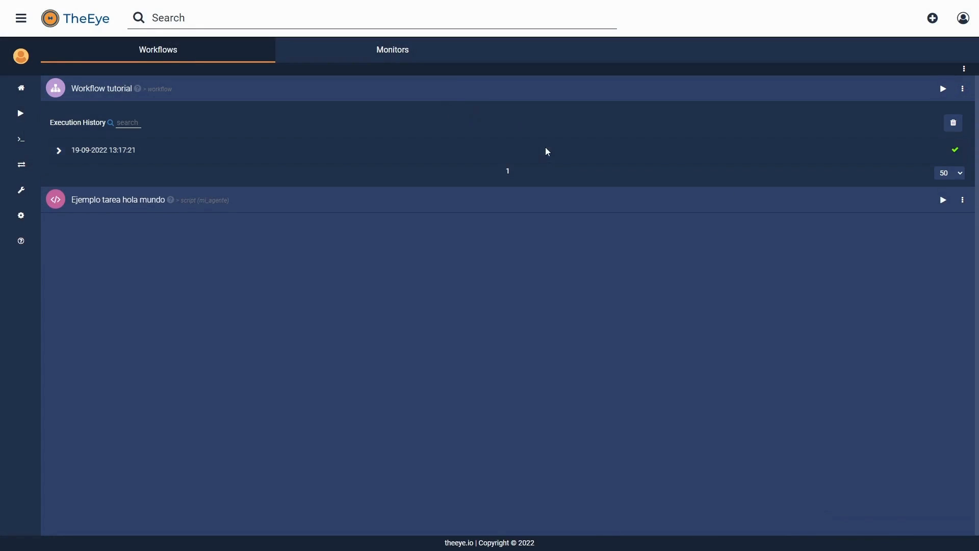
left_click(204, 154)
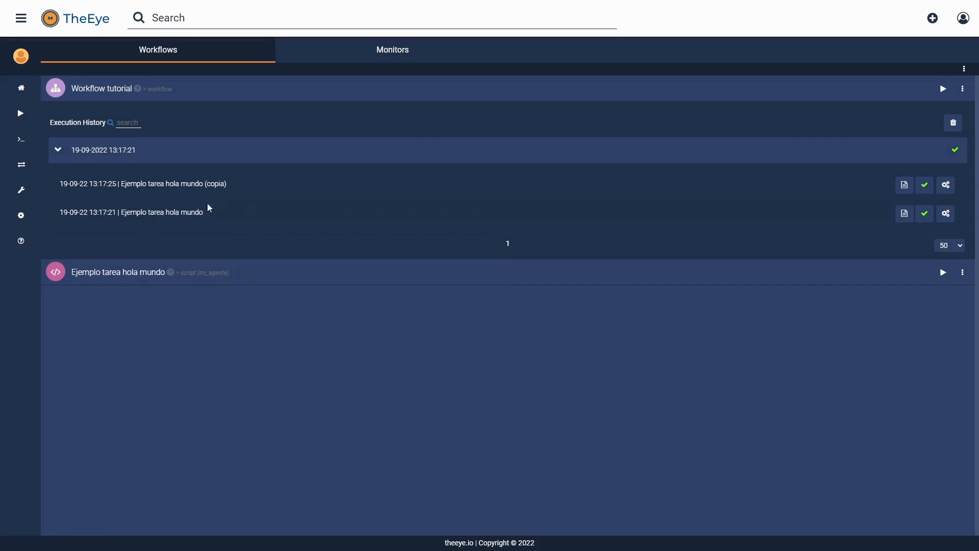
left_click(904, 213)
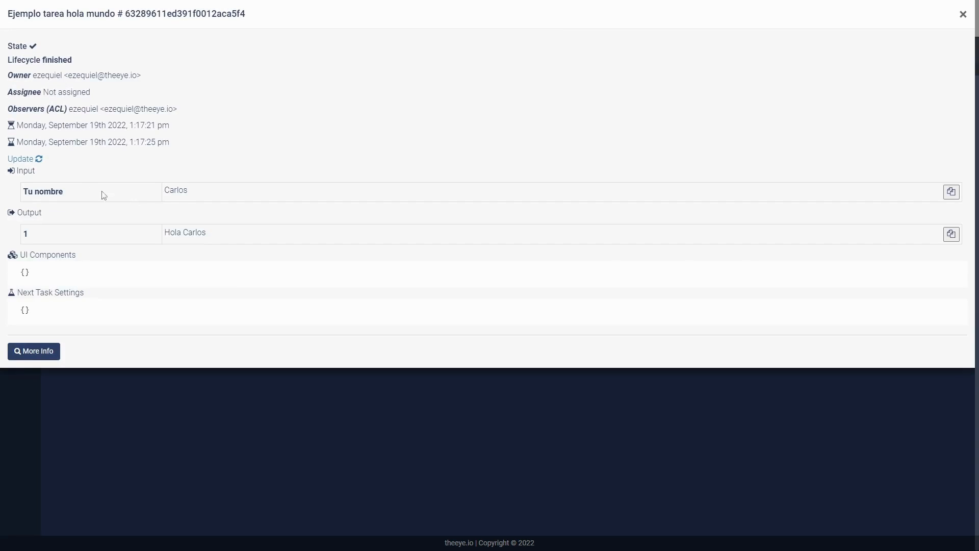
double_click(176, 191)
triple_click(218, 233)
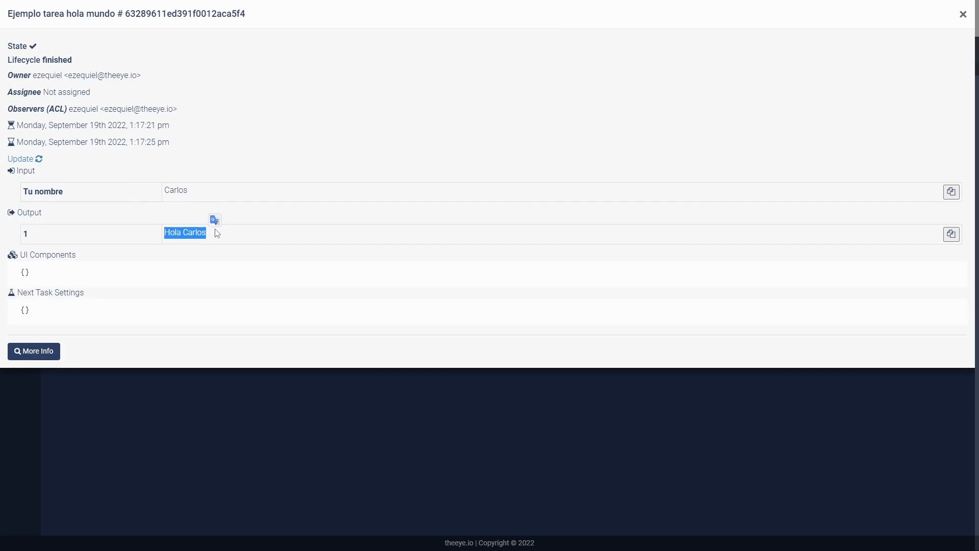
triple_click(354, 238)
left_click(181, 193)
left_click(962, 14)
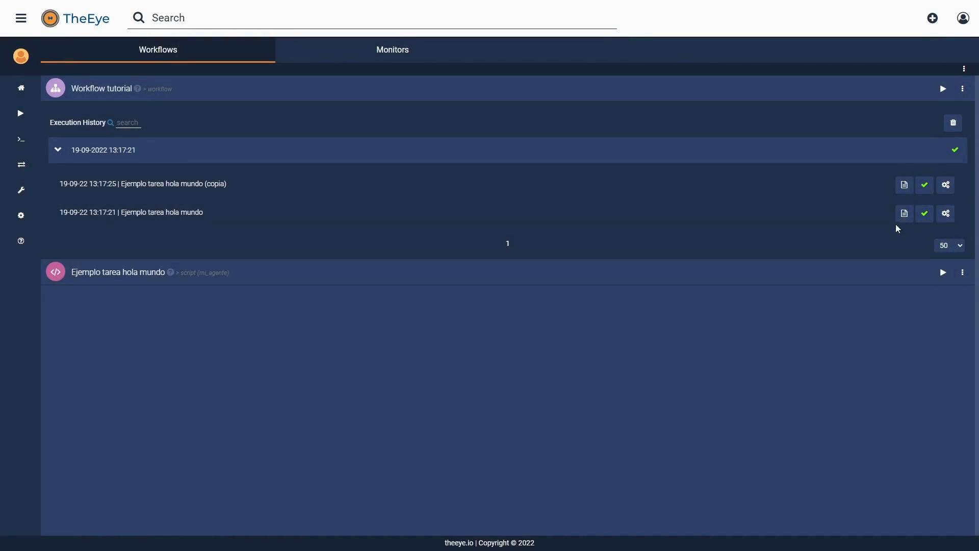
Step: Examine the input and output of the Ejemplo tarea hola mundo (copia) job from the same execution, and close its details
left_click(905, 186)
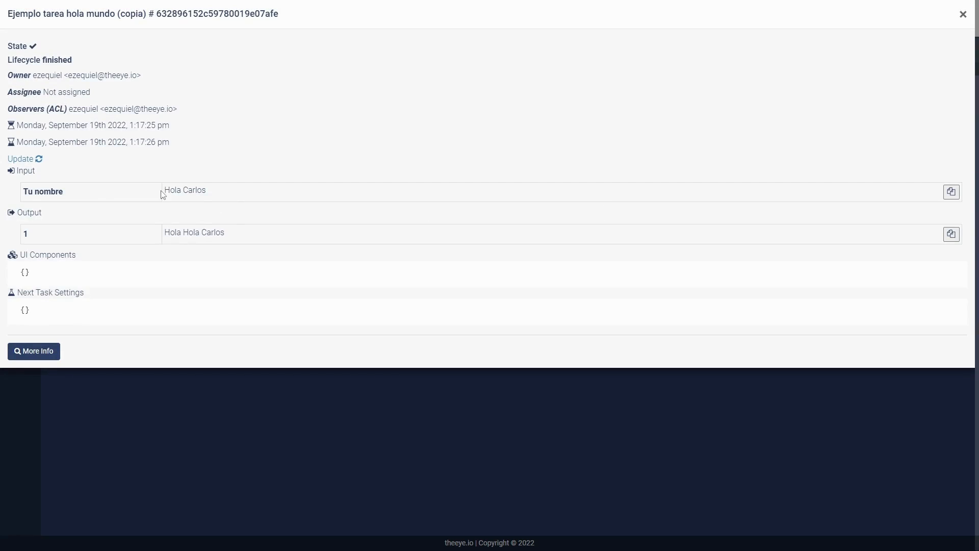
left_click_drag(162, 195, 226, 201)
left_click(225, 203)
left_click_drag(164, 233, 225, 234)
left_click(242, 248)
left_click(962, 15)
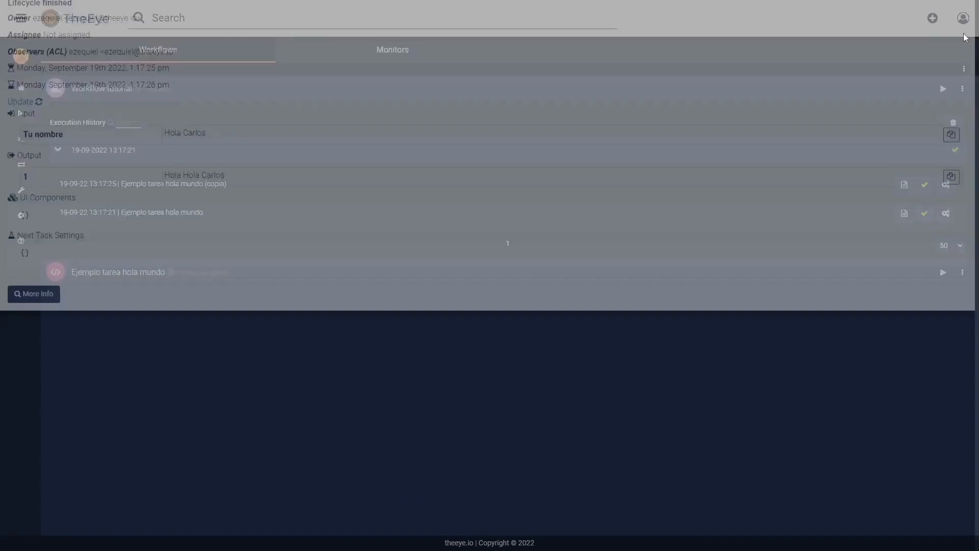